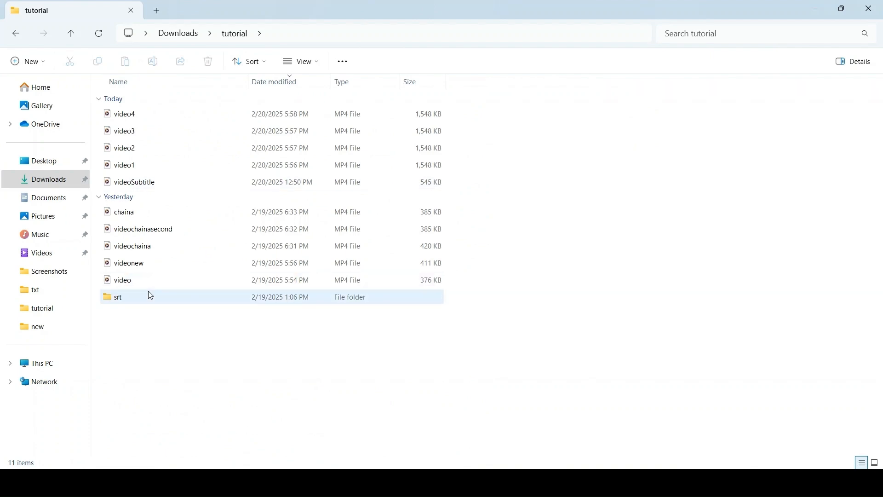
Open the Tutorial 2-French subtitle file from the srt folder in Notepad, just once.
double_click(148, 297)
double_click(211, 121)
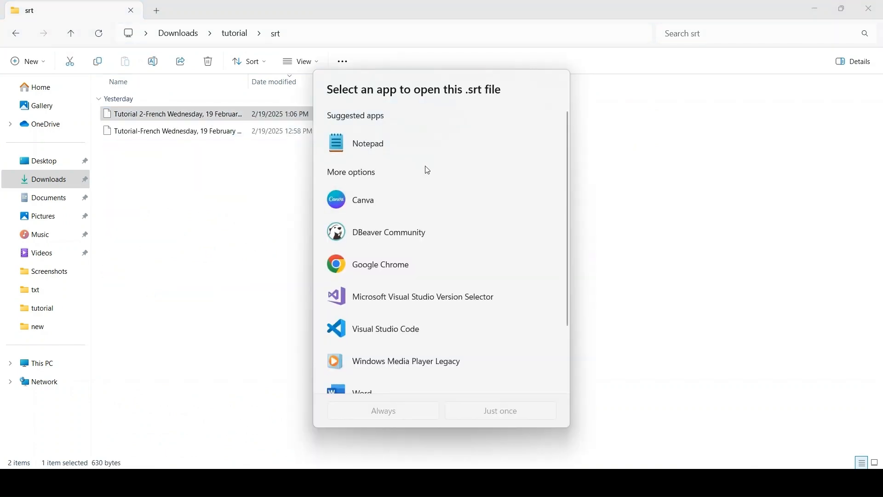
left_click(420, 153)
left_click(488, 414)
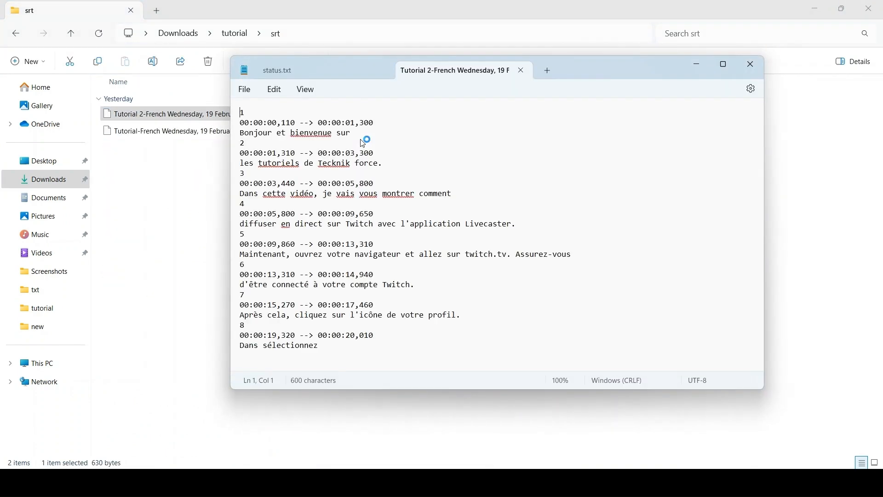
Open the Tutorial-French subtitle file and examine the first caption's timing and text.
double_click(159, 131)
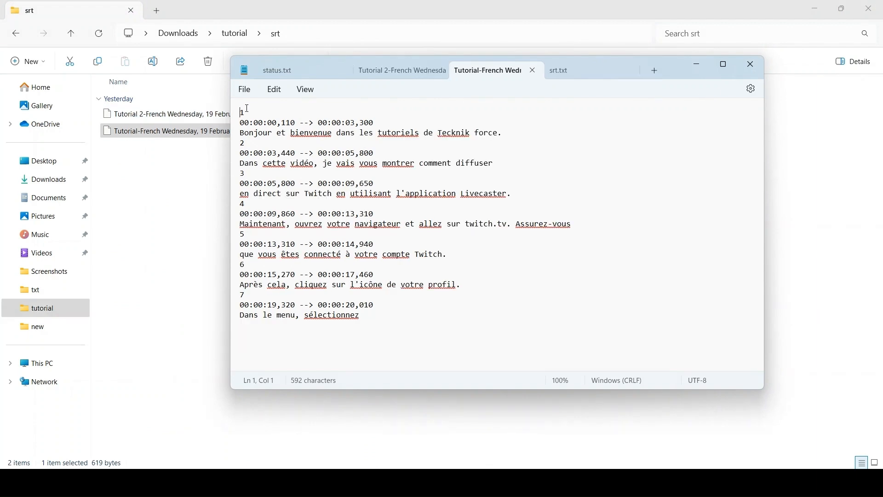
left_click(248, 112)
double_click(244, 113)
triple_click(238, 123)
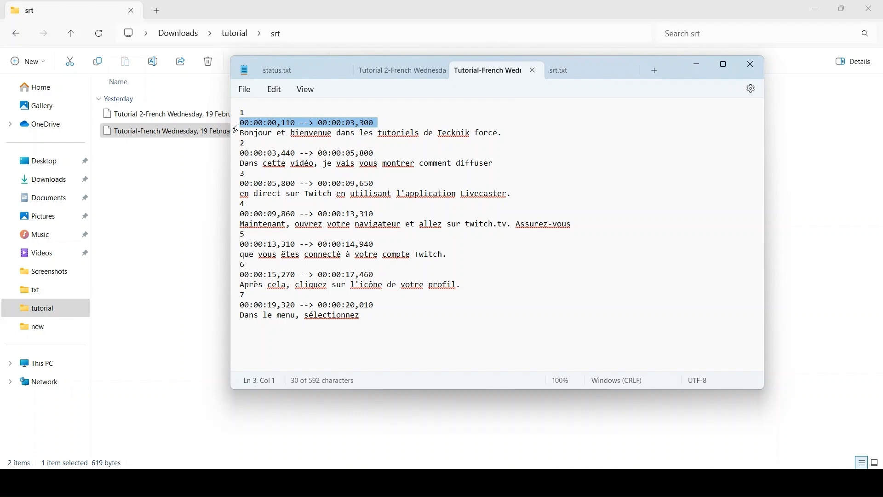
left_click(264, 123)
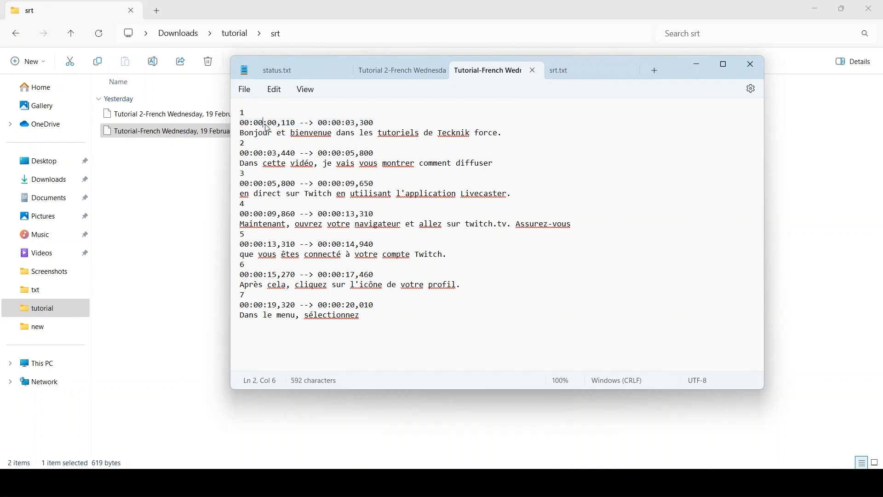
triple_click(238, 136)
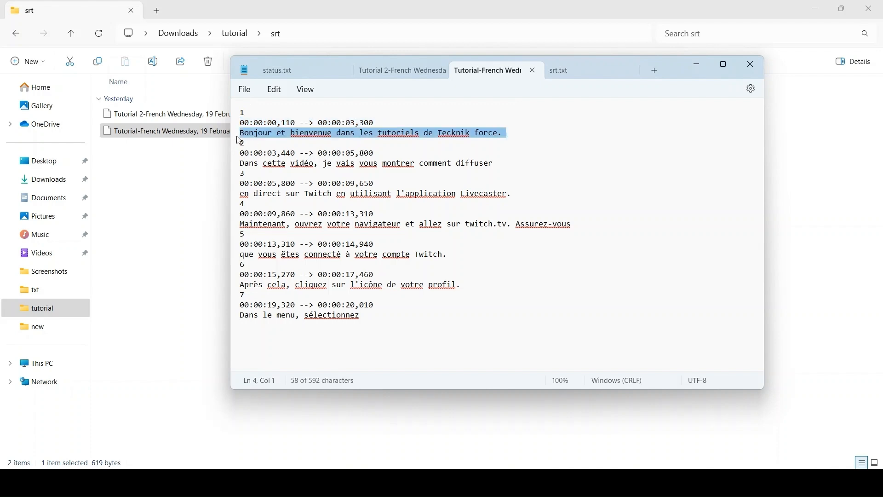
left_click_drag(254, 134, 534, 130)
left_click(545, 129)
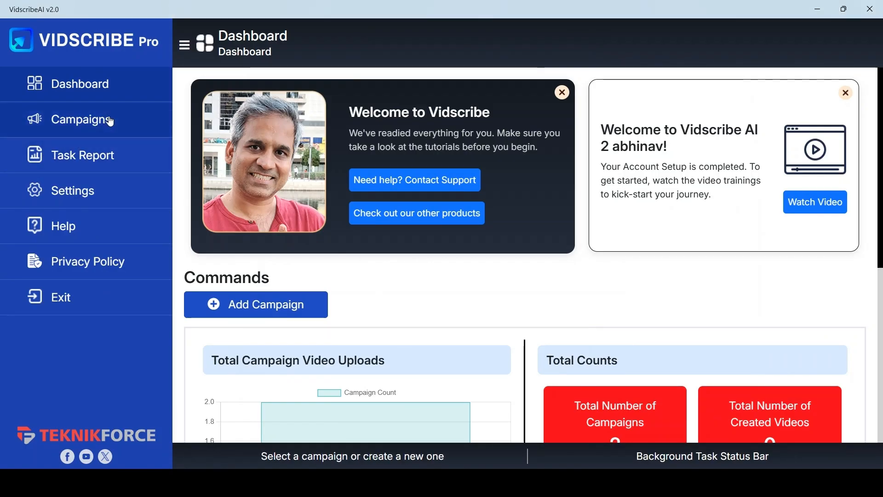
Open the Tutorial 2 campaign's transcript preview and correct "Technic" to "Tecknik" in the first caption.
left_click(110, 122)
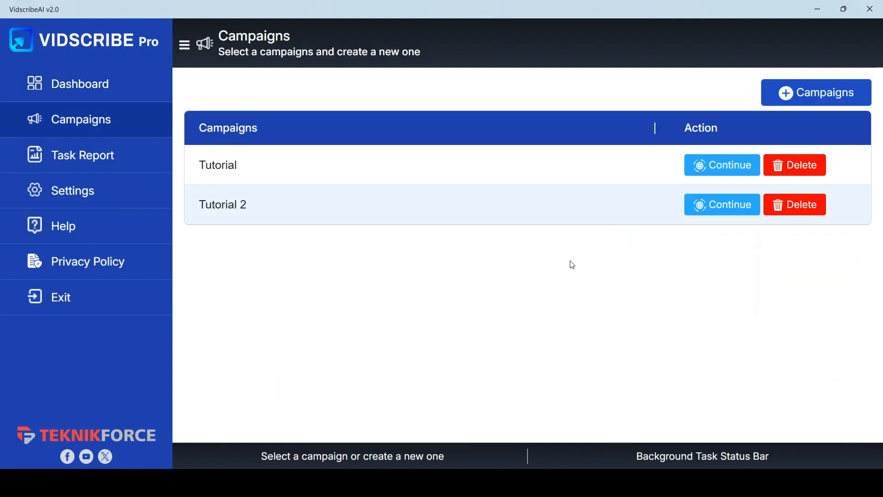
left_click(712, 210)
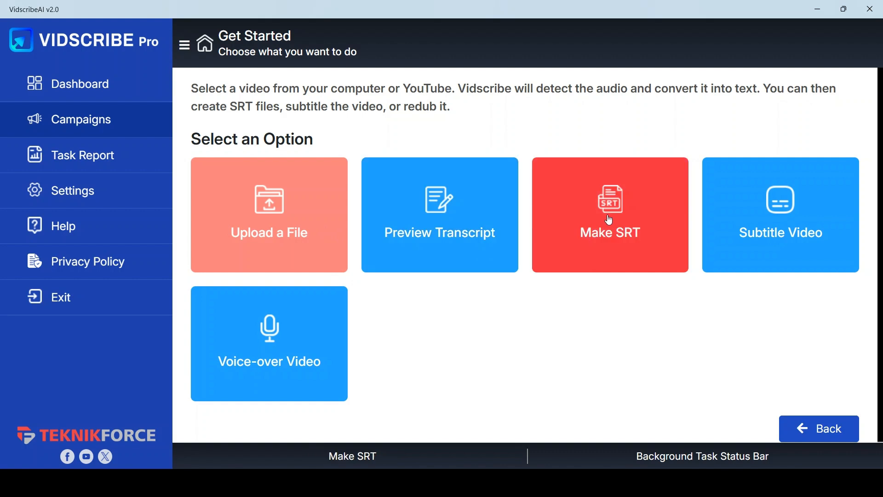
left_click(430, 212)
left_click(378, 198)
left_click(409, 135)
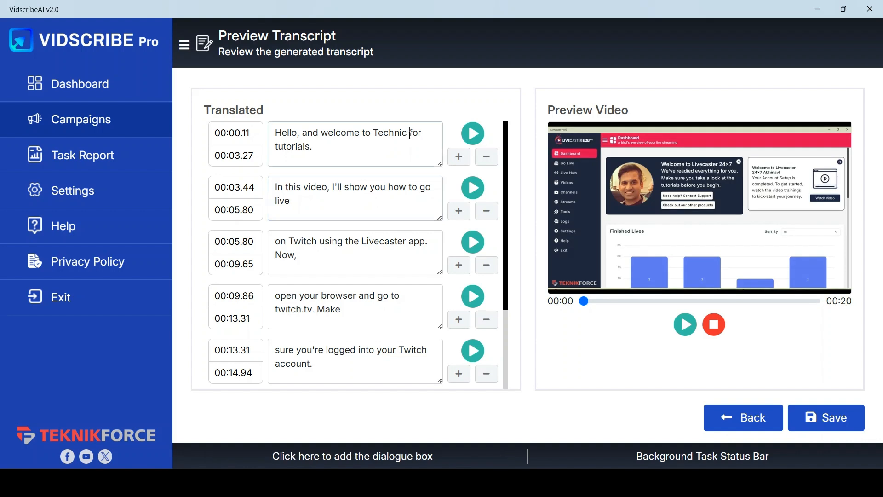
key("BackSpace")
key("BackSpace")
key("BackSpace")
type("knik")
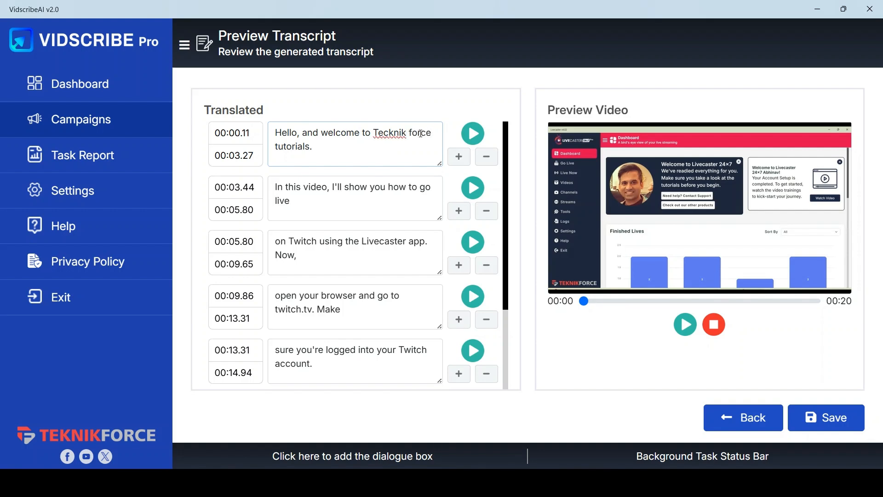
Set the first caption's end time to 00:03.30 and insert a new caption segment below it.
left_click(253, 155)
key("BackSpace")
key("BackSpace")
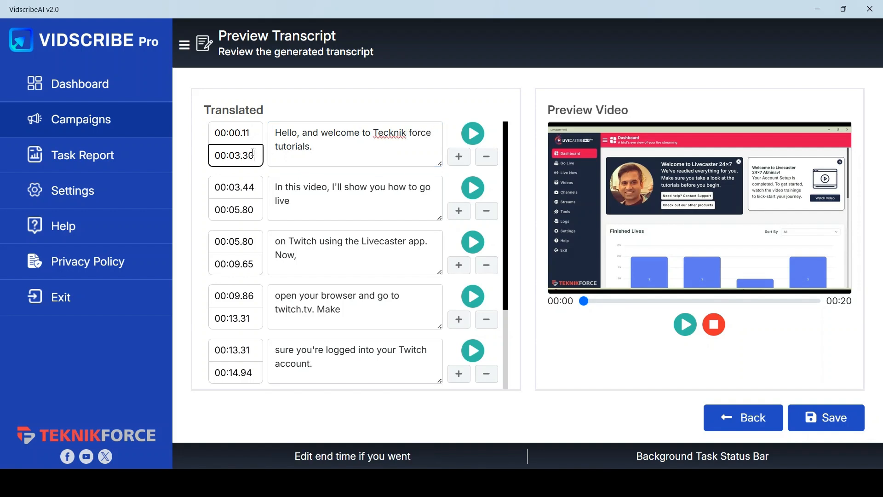
left_click(458, 210)
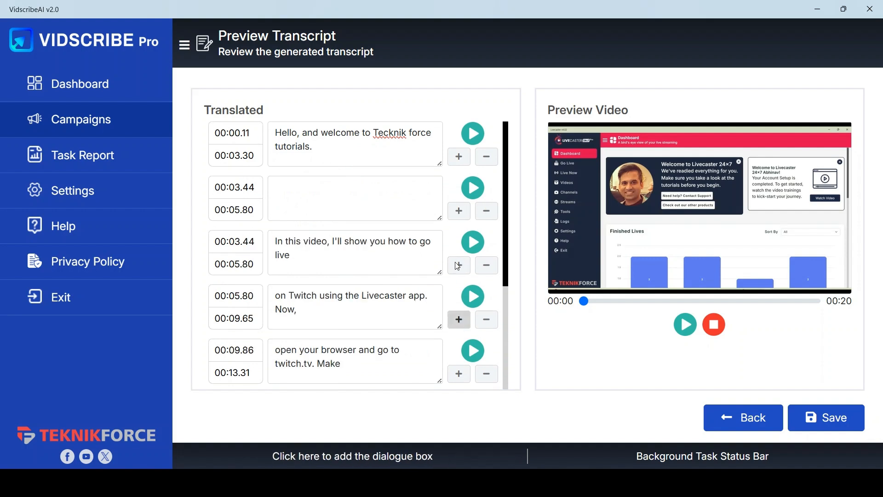
Move "Tecknik force tutorials." from the first caption into the new caption segment.
left_click_drag(373, 132, 391, 148)
key("ctrl+x")
left_click(340, 191)
key("ctrl+v")
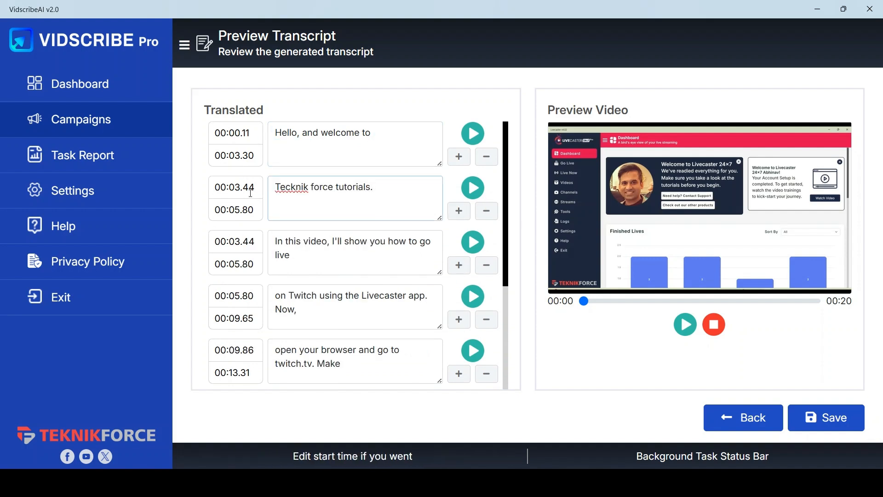
Set the first caption's end to 00:01.30 and the new caption's timing to 00:01.31 – 00:03.30.
left_click(242, 155)
key("BackSpace")
type("1")
left_click(241, 187)
key("BackSpace")
type("1.")
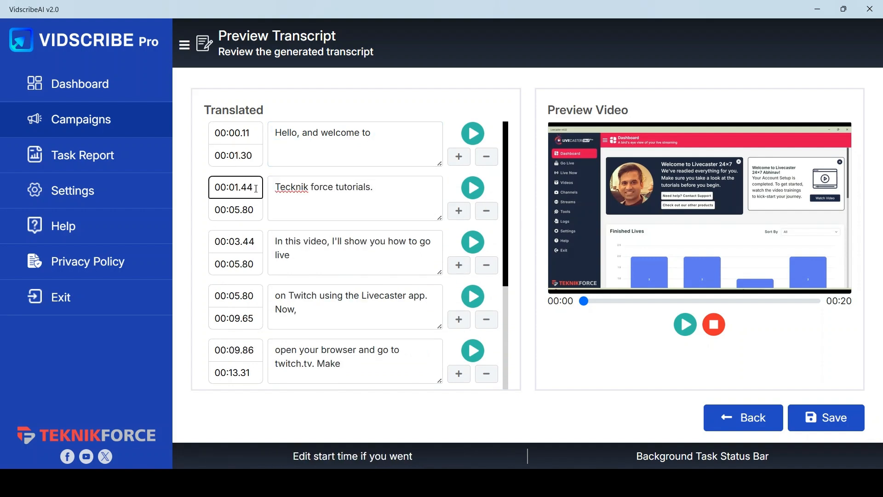
type("31")
left_click(240, 211)
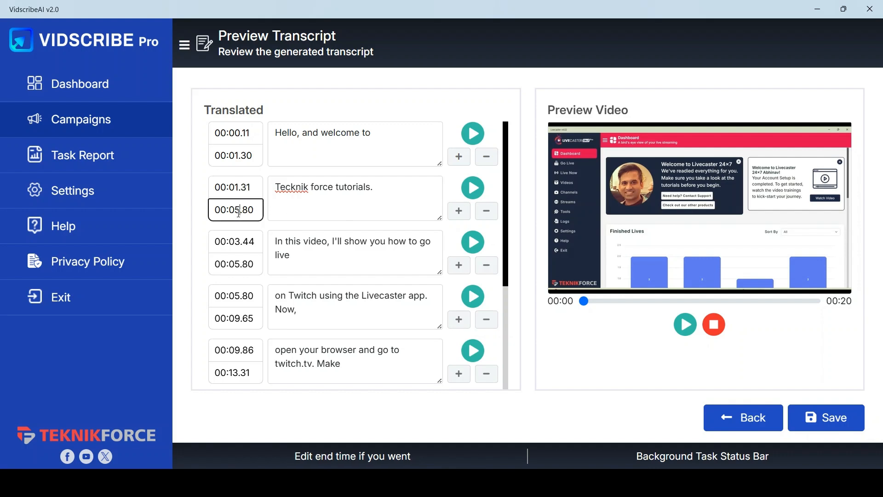
key("BackSpace")
type("3.3")
Play the new caption segment and save the edited transcript.
scroll(420, 292, "down", 5)
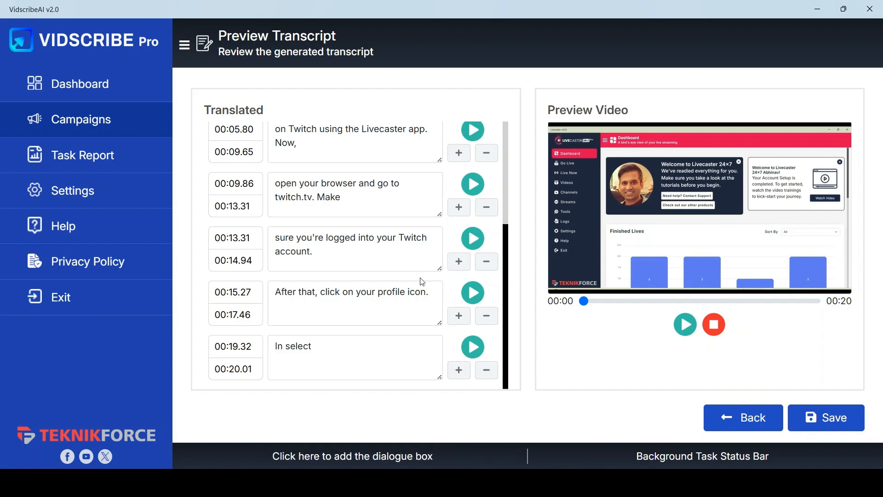
scroll(421, 283, "up", 5)
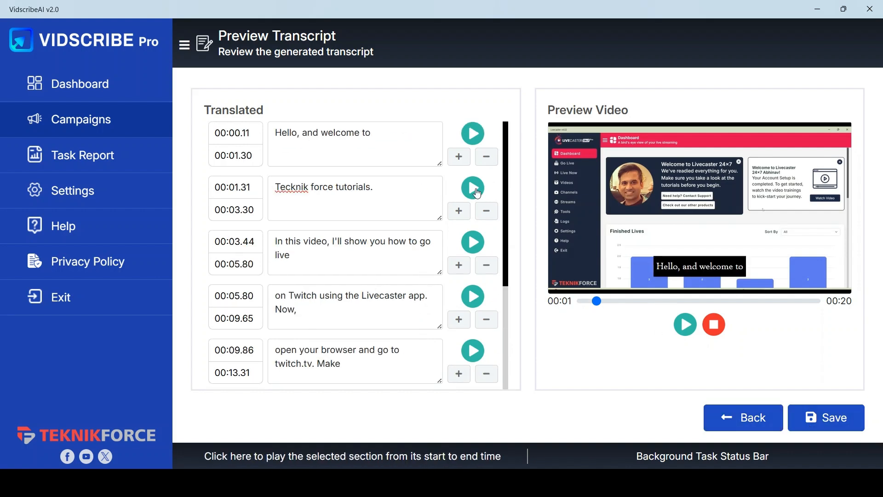
left_click(477, 191)
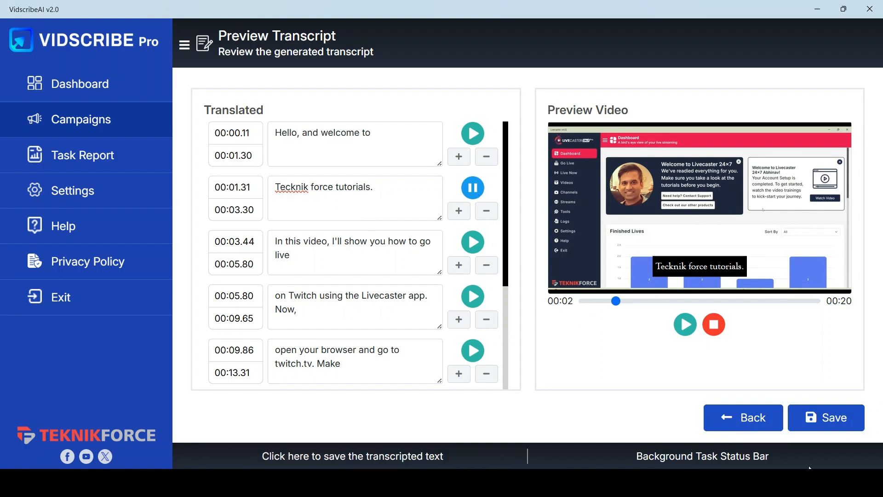
left_click(814, 427)
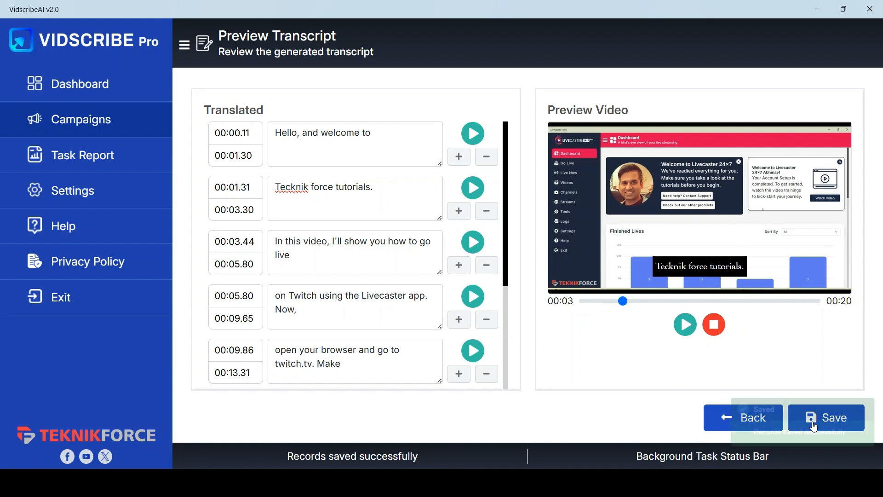
Open Make SRT and translate the transcript into French, proceeding past the credit usage review.
left_click(721, 420)
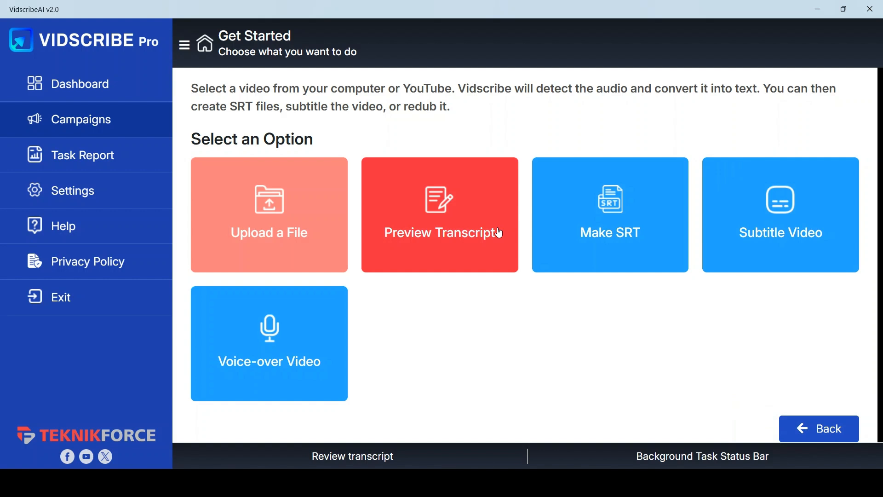
left_click(575, 215)
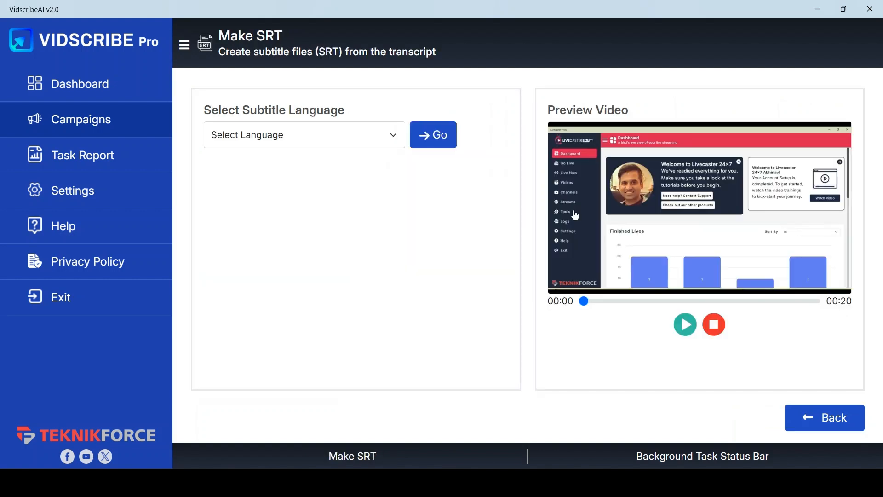
left_click(316, 135)
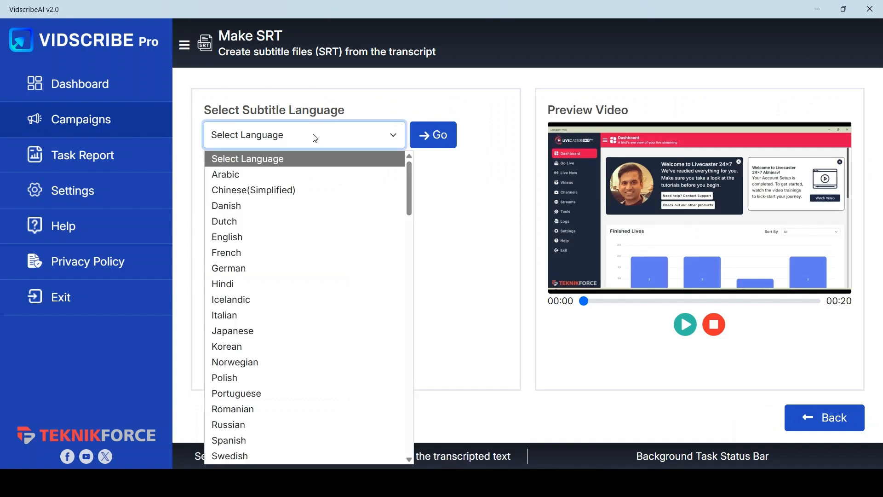
left_click(234, 250)
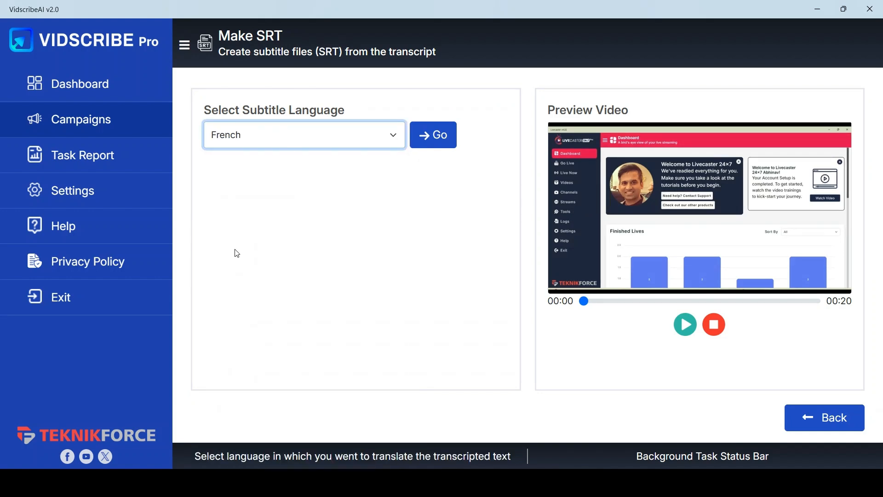
left_click(427, 137)
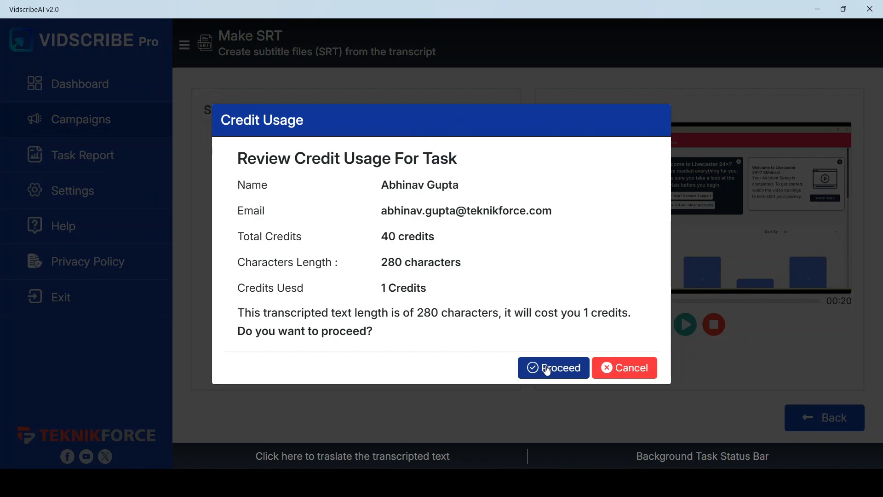
left_click_drag(387, 263, 538, 303)
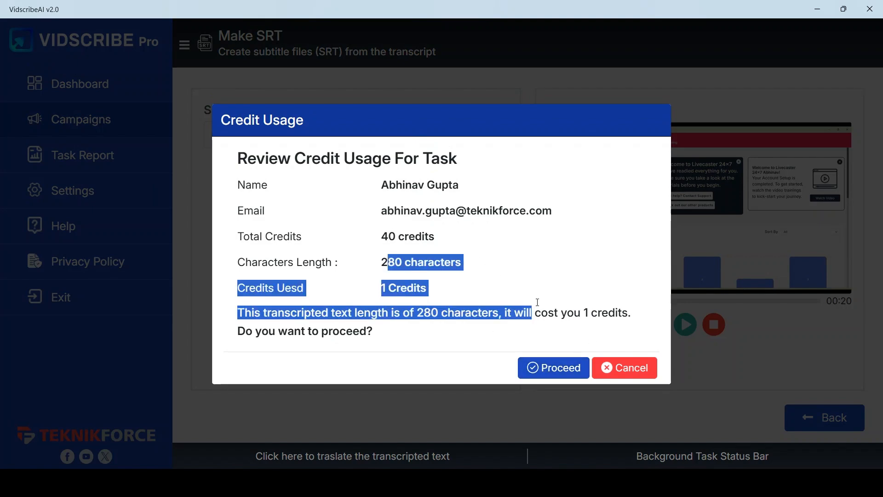
left_click(557, 368)
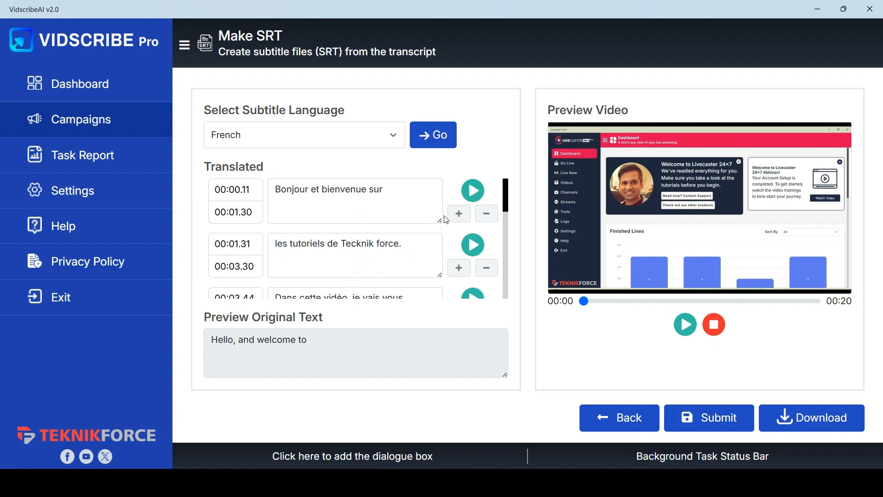
Play the first French caption, submit the translation and download it as an SRT file into the srt folder.
left_click(477, 189)
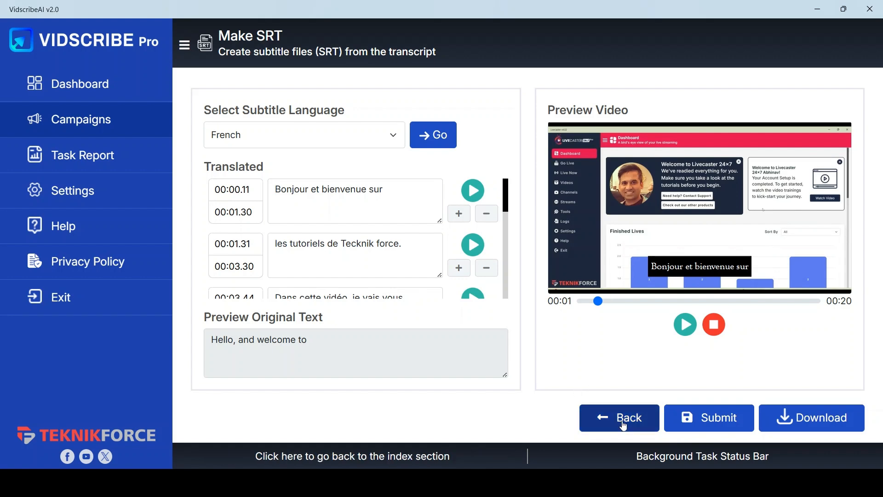
left_click(723, 419)
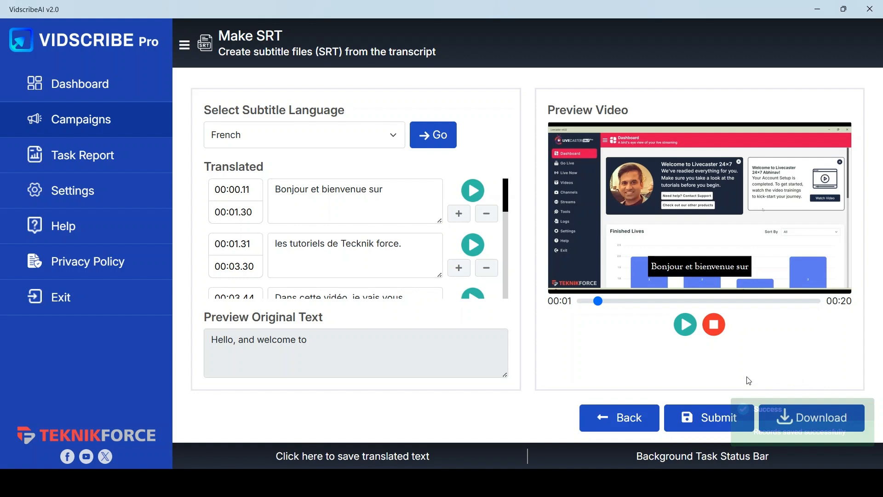
left_click(817, 427)
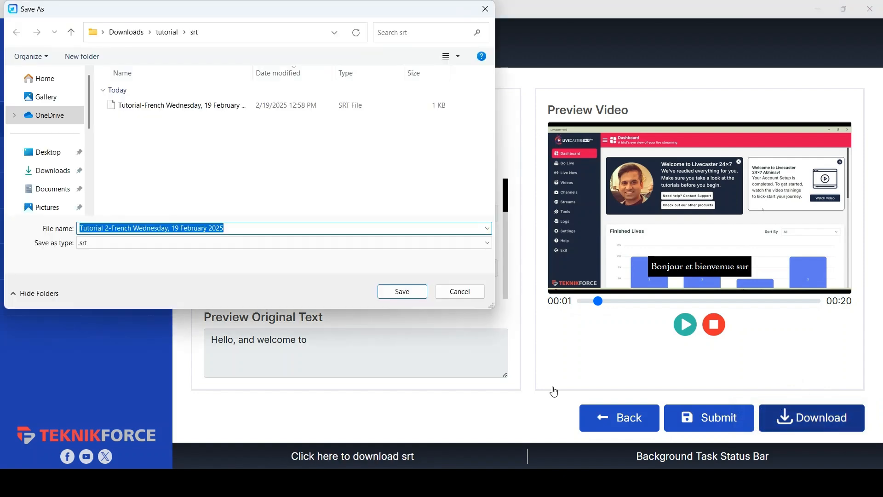
left_click(415, 294)
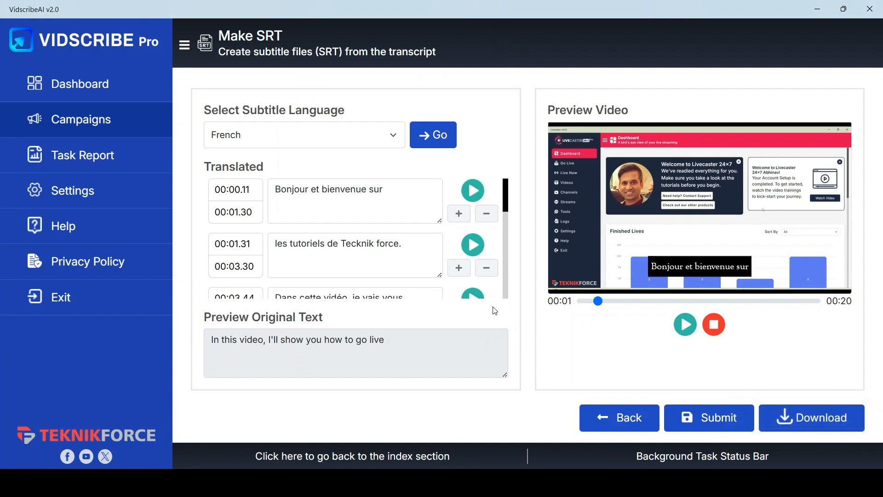
Translate the transcript into Arabic, proceeding past the credit usage review.
left_click(349, 133)
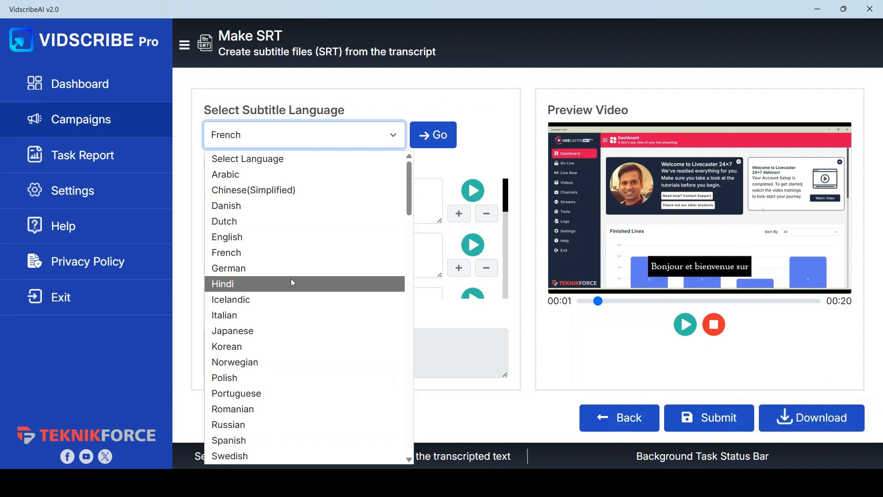
left_click(296, 175)
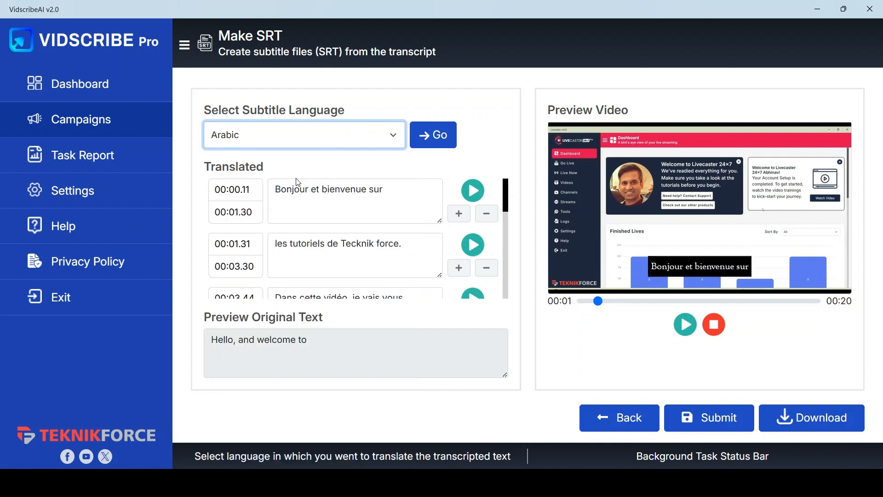
left_click(435, 138)
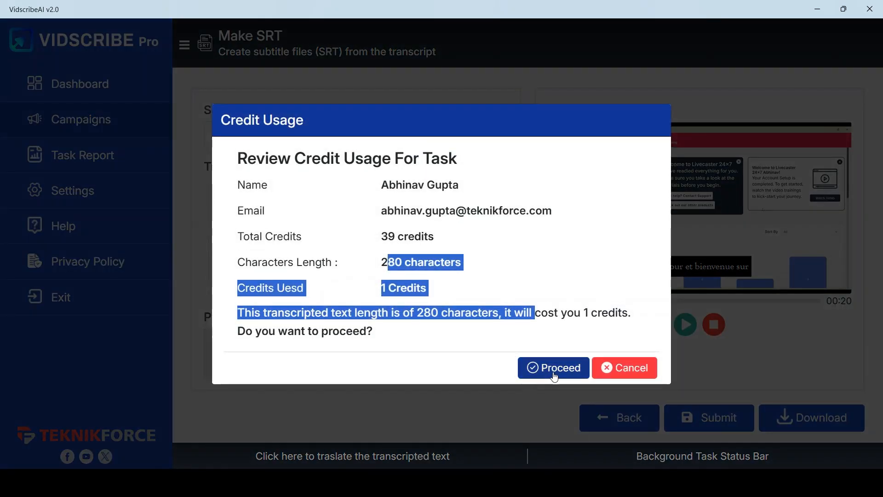
left_click(546, 275)
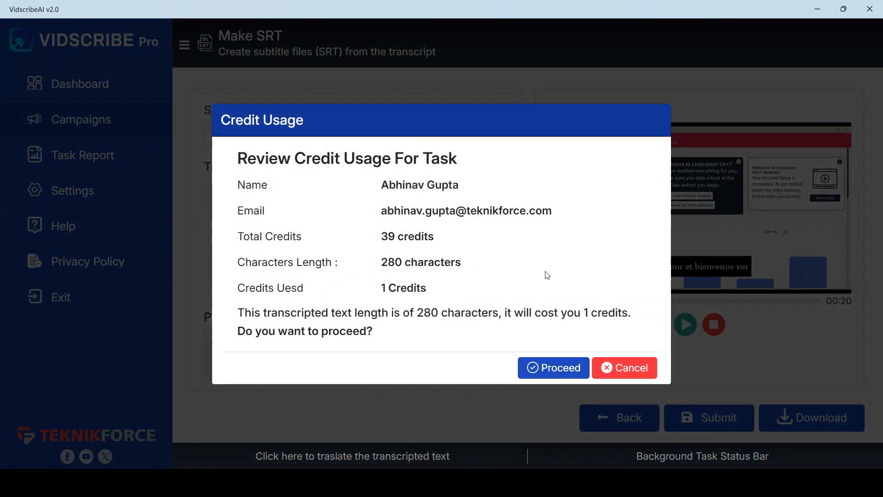
left_click(547, 366)
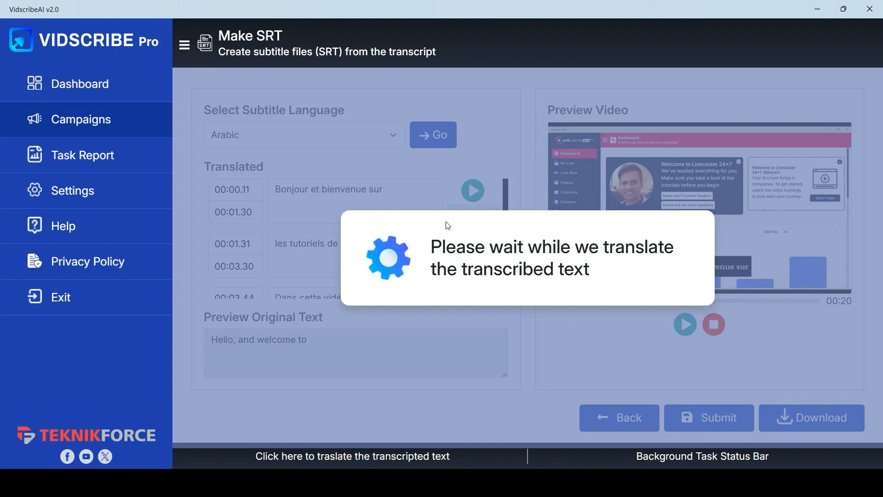
Play and pause the Arabic caption starting at 00:15.27 to preview it.
scroll(442, 223, "down", 8)
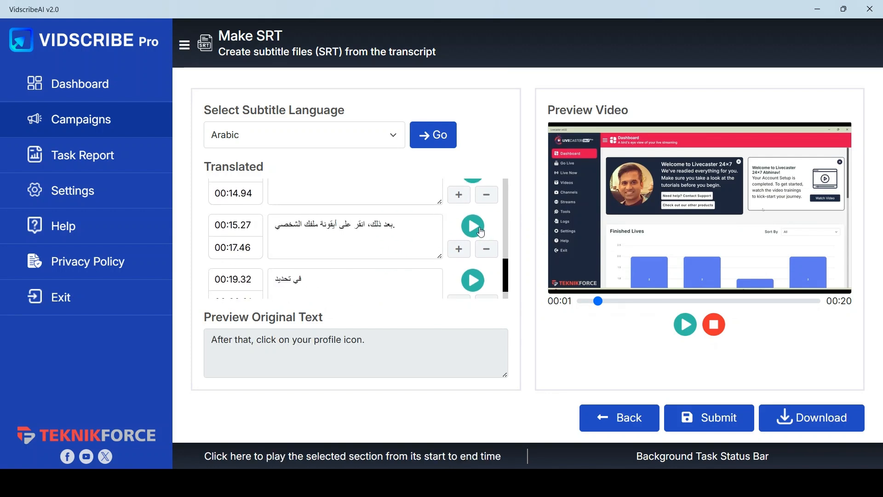
left_click(480, 232)
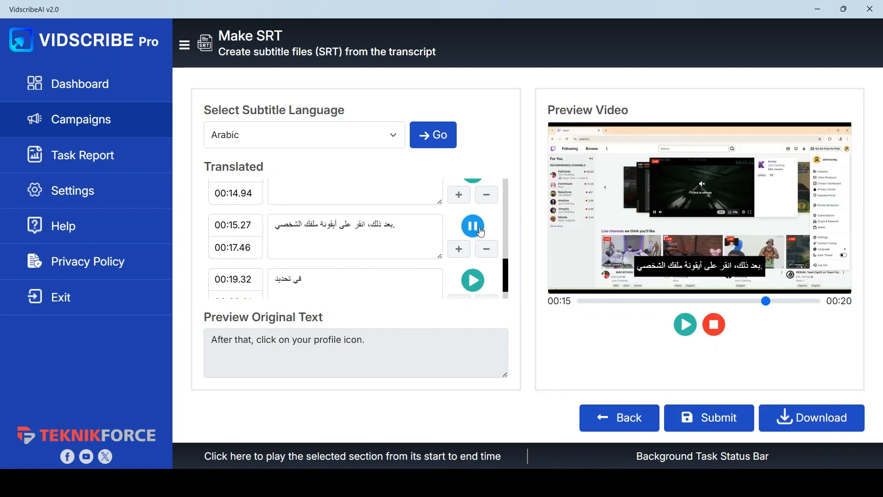
left_click(480, 232)
scroll(425, 228, "up", 10)
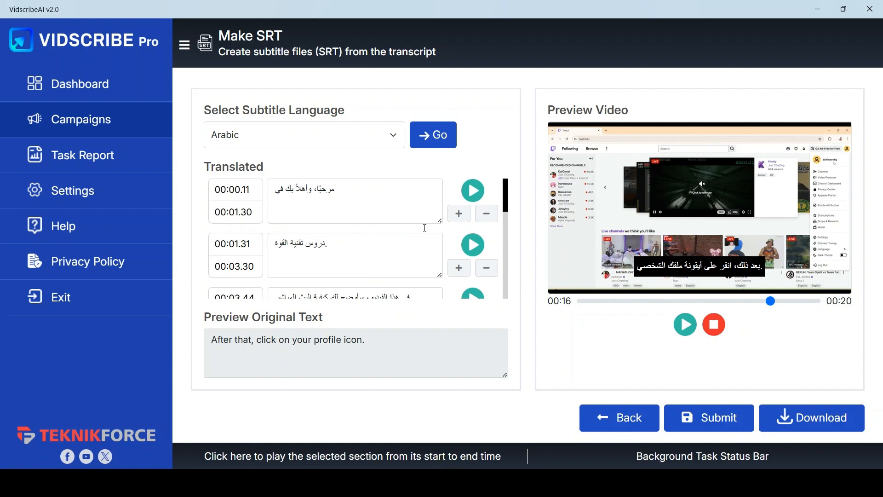
left_click(316, 138)
scroll(326, 275, "down", 6)
scroll(325, 272, "down", 20)
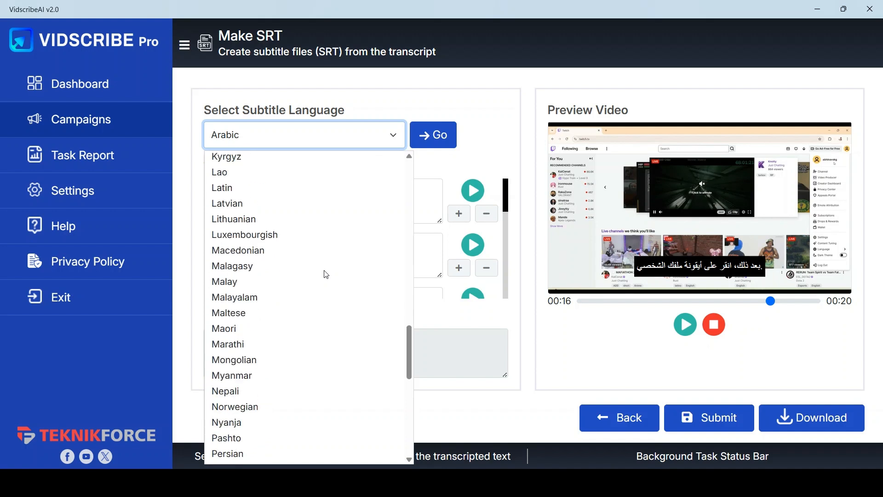
left_click(468, 325)
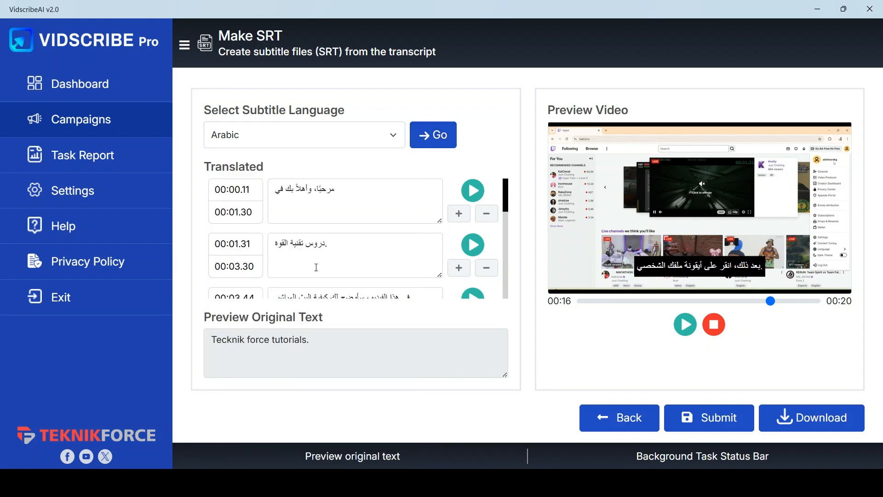
Play the Arabic caption starting at 00:03.44, submit the translation and return to the start page.
scroll(346, 258, "down", 1)
scroll(346, 258, "down", 2)
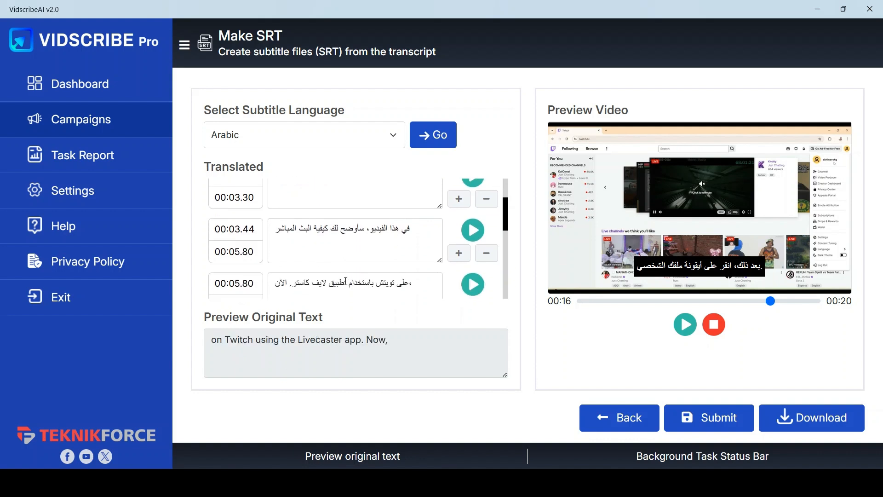
scroll(343, 276, "down", 8)
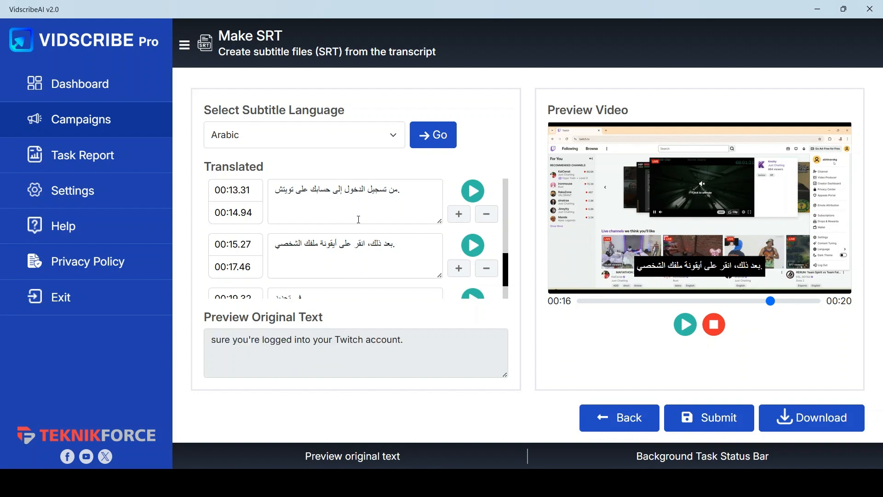
scroll(414, 269, "up", 3)
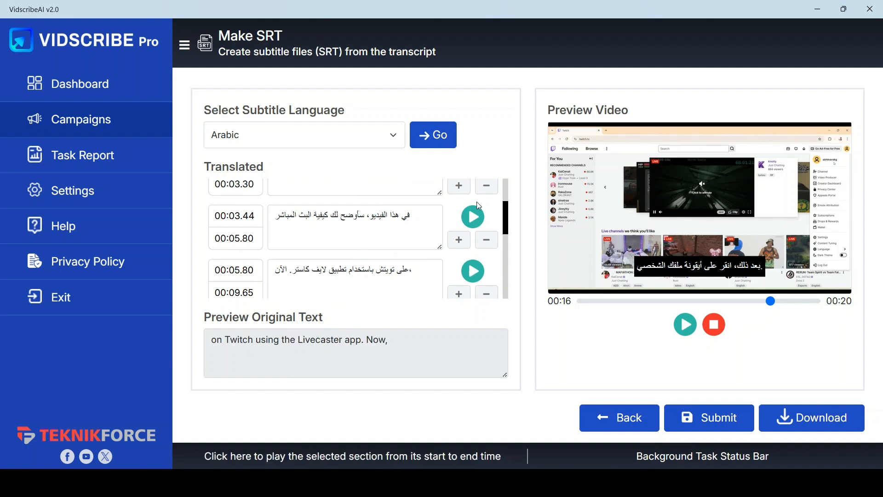
left_click(473, 216)
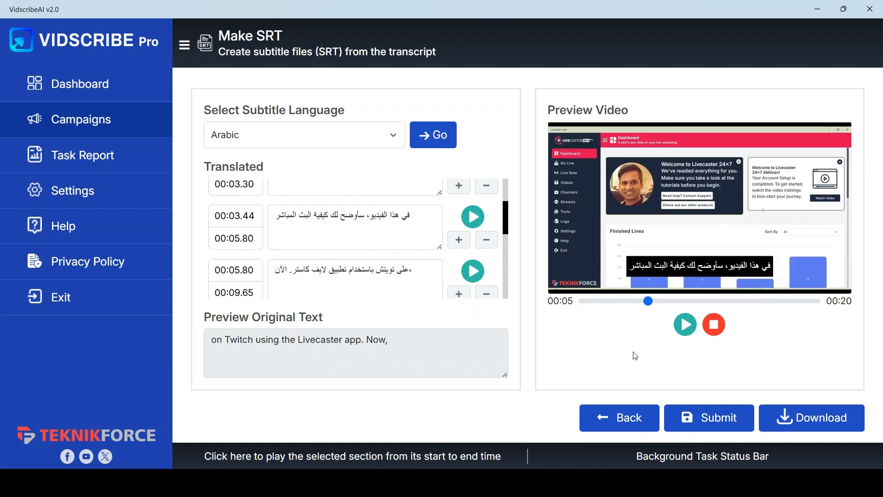
left_click(712, 425)
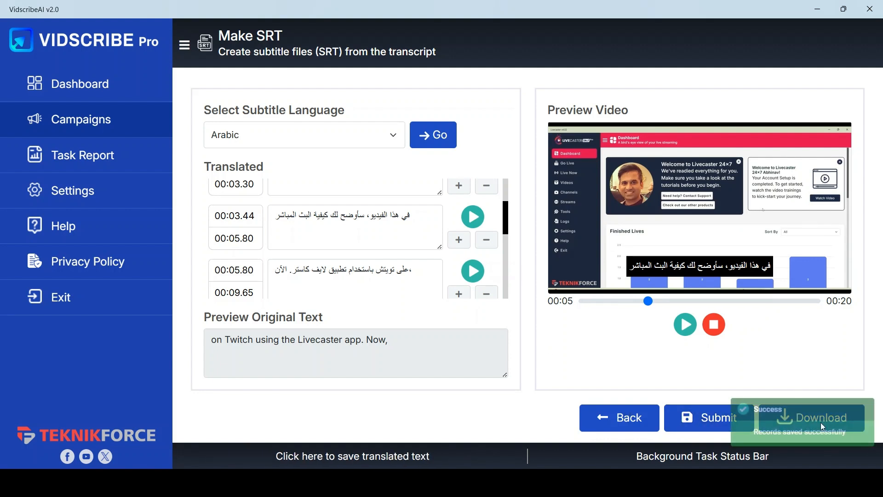
left_click(629, 426)
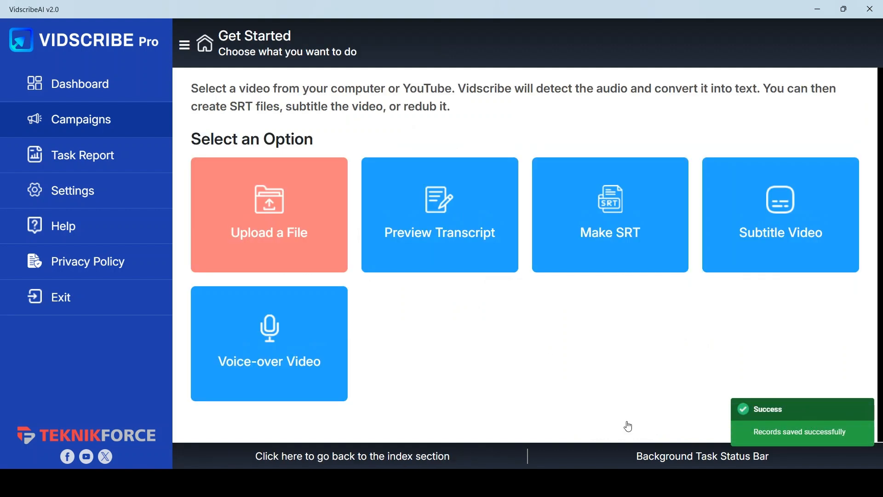